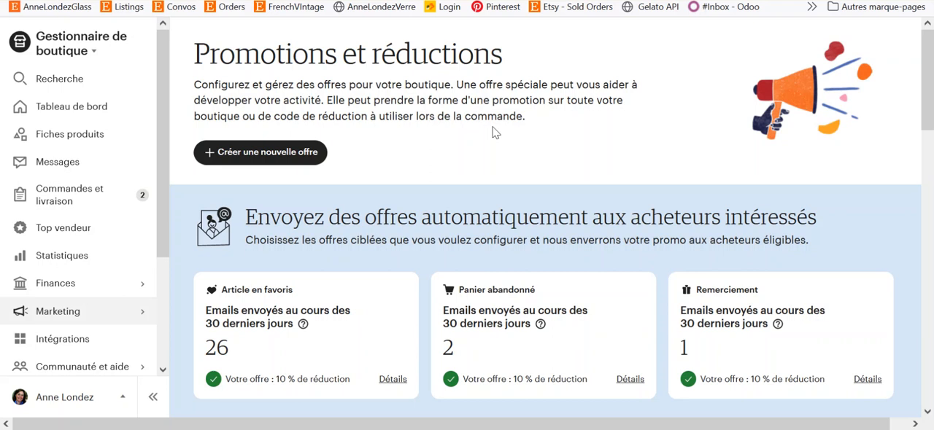
- Start a new offer as a shop promotion and set its discount type to free standard delivery (Livraison standard gratuite)
scroll(538, 159, down, 1)
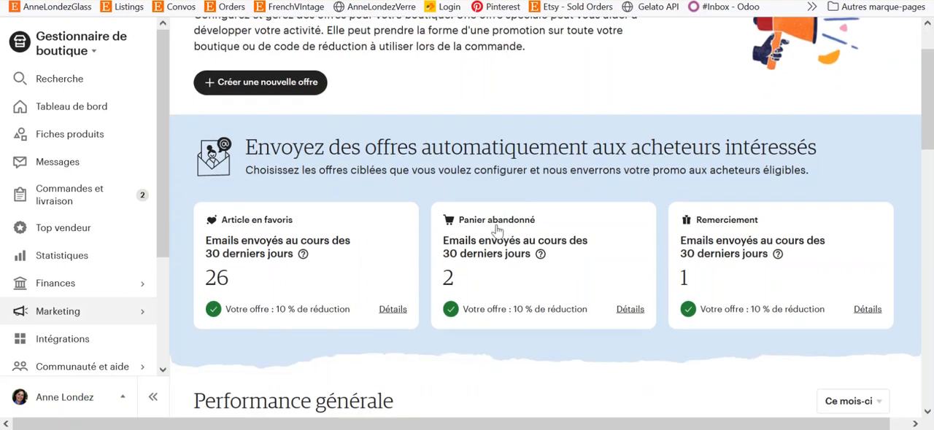
scroll(626, 215, up, 1)
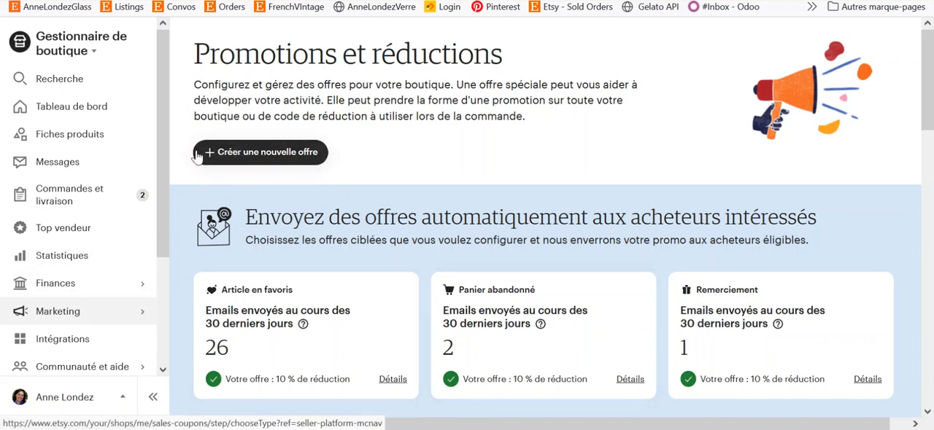
click(245, 155)
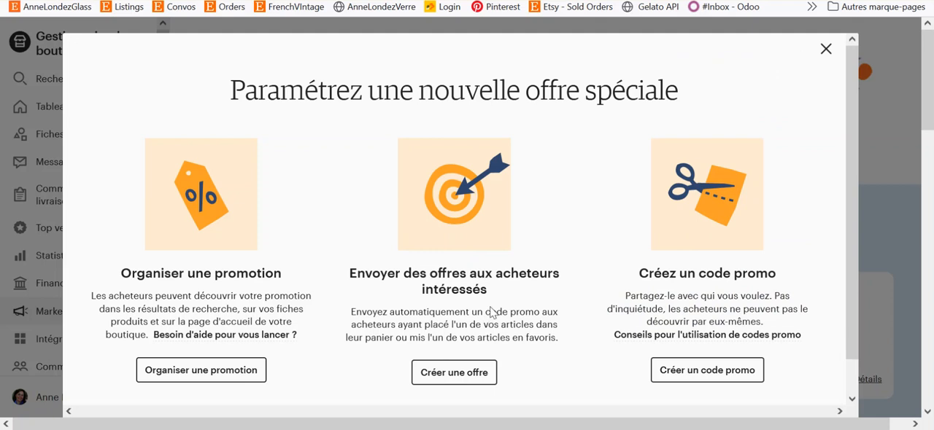
click(205, 371)
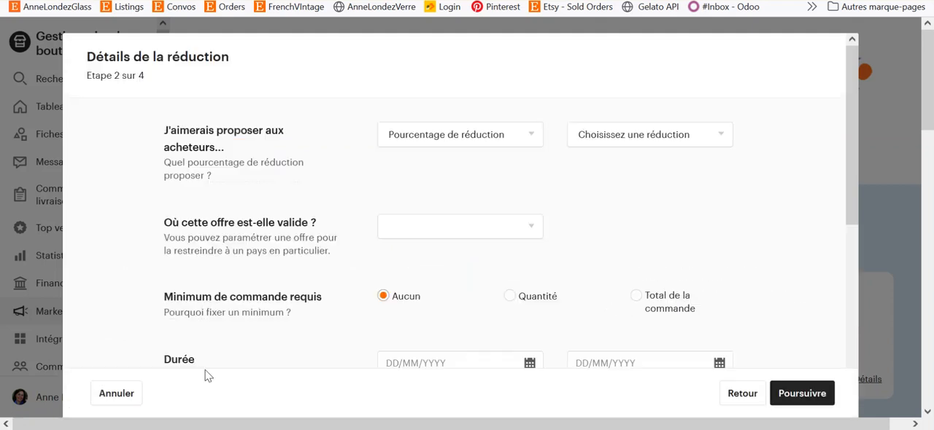
click(426, 140)
click(427, 177)
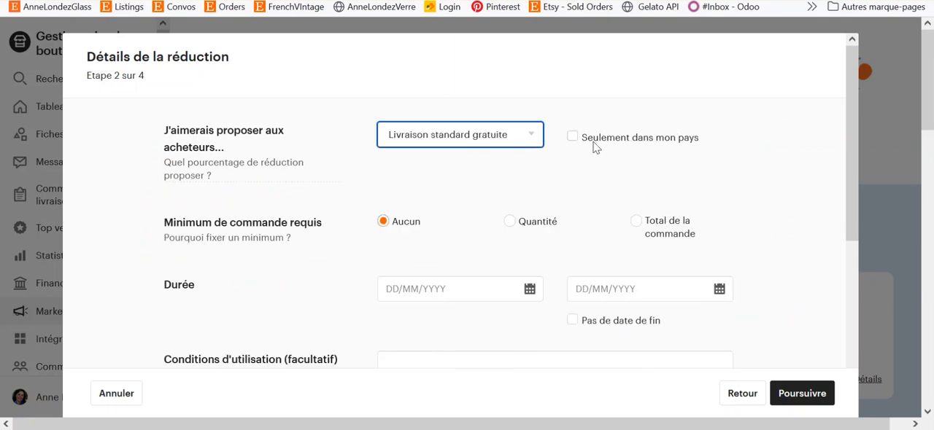
- Set the promotion's start date to 25/01/2022 with no end date
click(436, 288)
scroll(421, 343, down, 2)
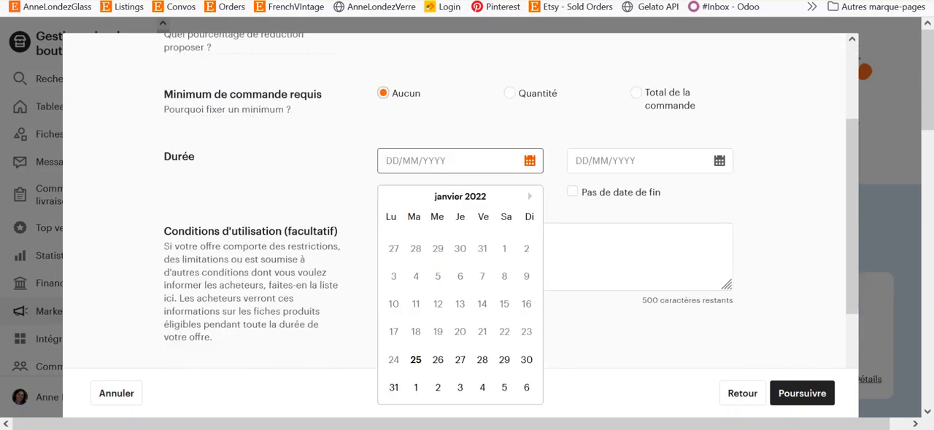
click(416, 362)
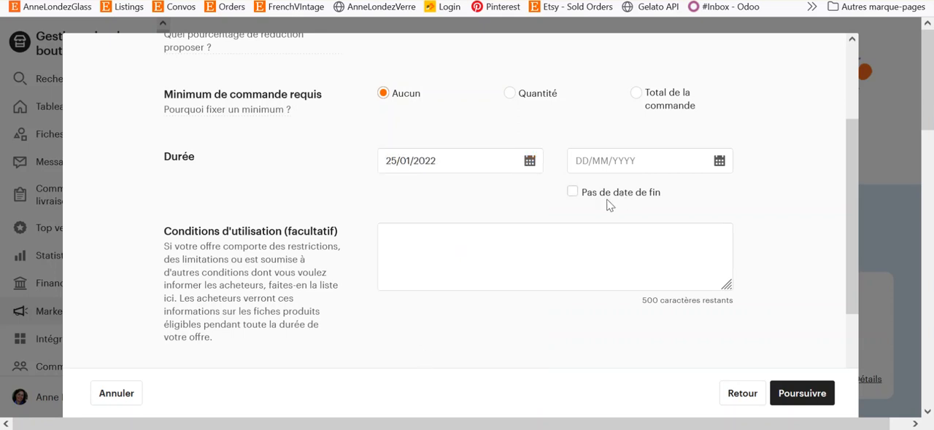
click(573, 193)
scroll(434, 217, up, 3)
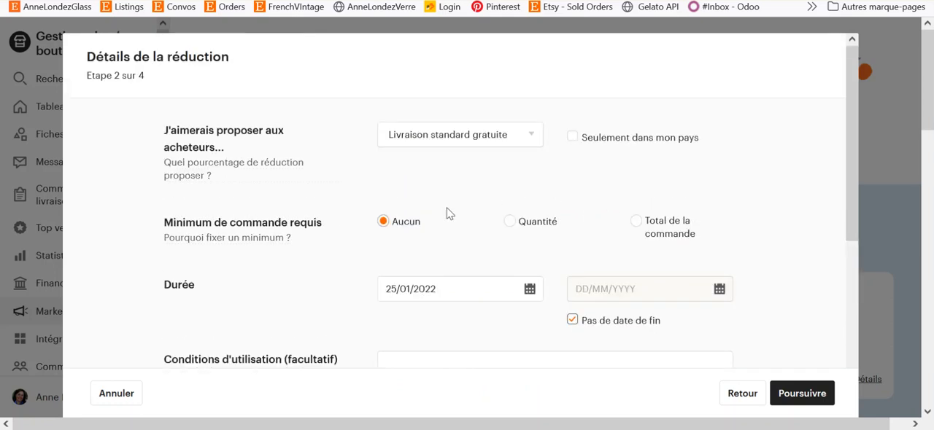
scroll(450, 184, down, 3)
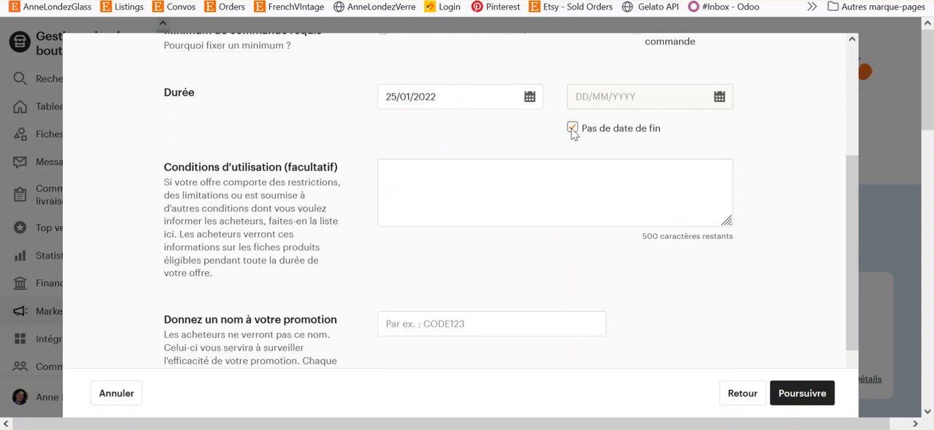
scroll(492, 144, up, 3)
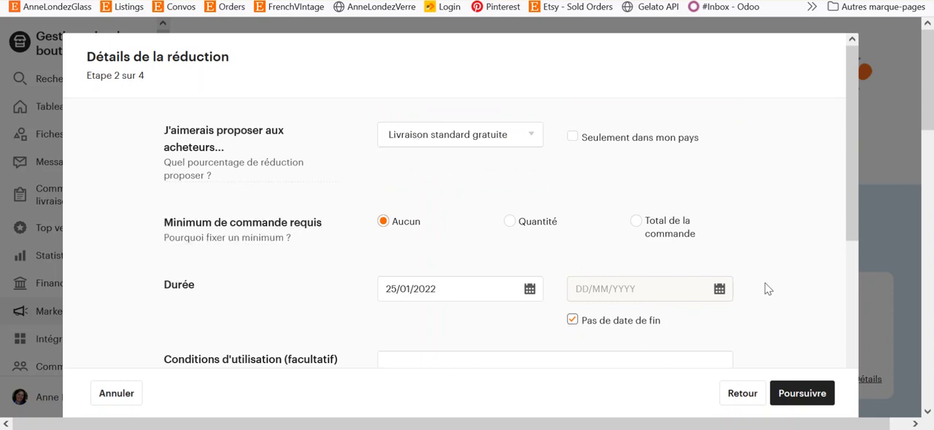
- Leave the optional terms of use empty and name the promotion LIVRAISON
scroll(337, 240, down, 2)
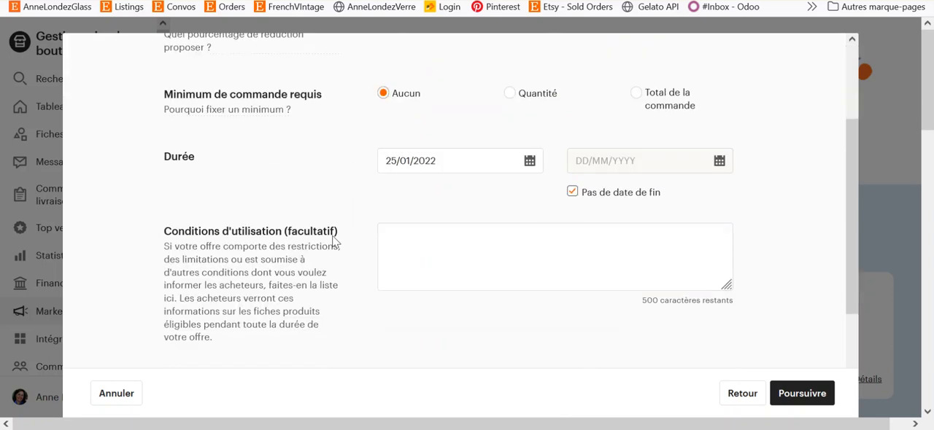
click(400, 242)
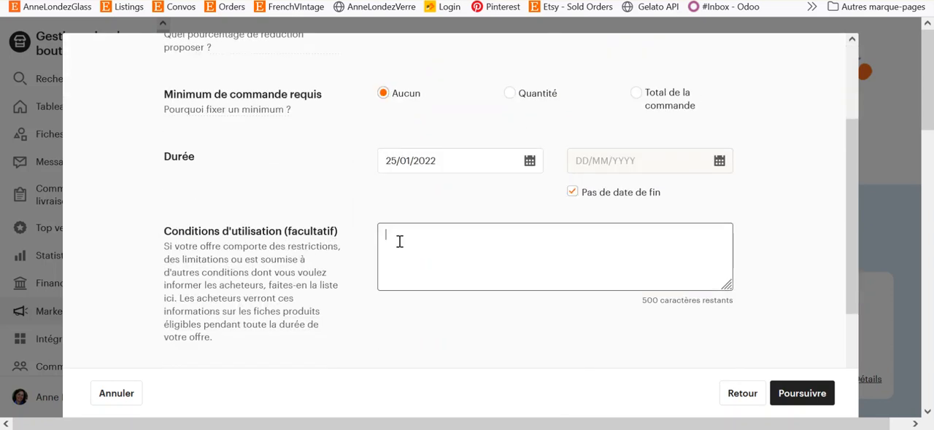
scroll(343, 262, down, 2)
click(423, 255)
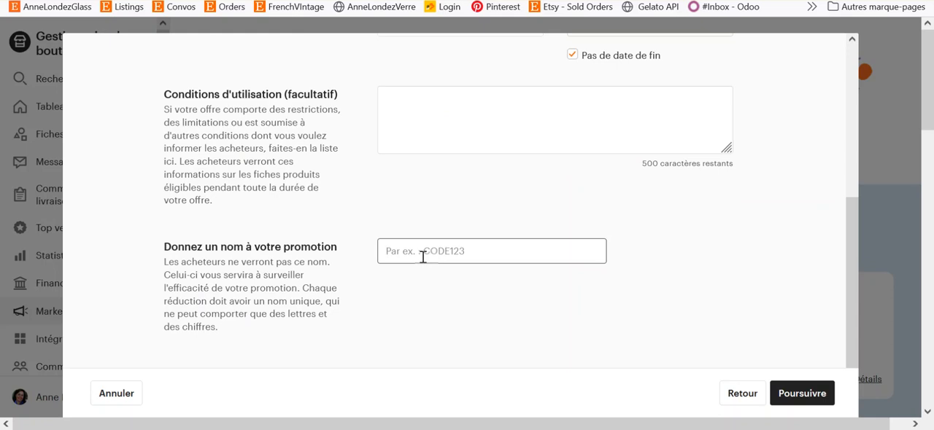
text(LIVRAISON)
- Read the hint on setting an order minimum, then base the required minimum on the order total (Total de la commande)
scroll(482, 266, up, 4)
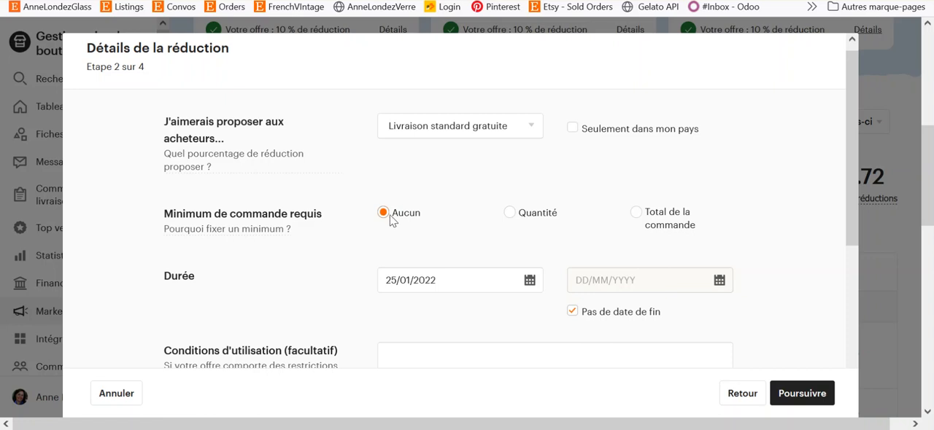
mouse_move(241, 232)
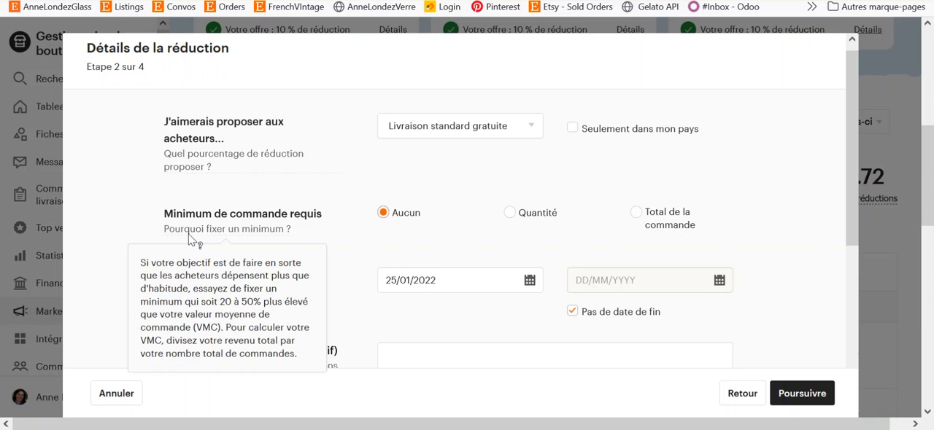
click(510, 216)
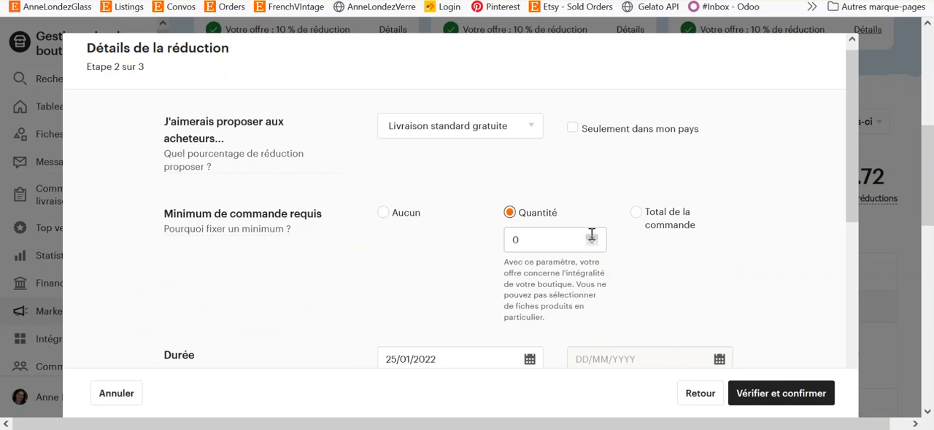
click(645, 216)
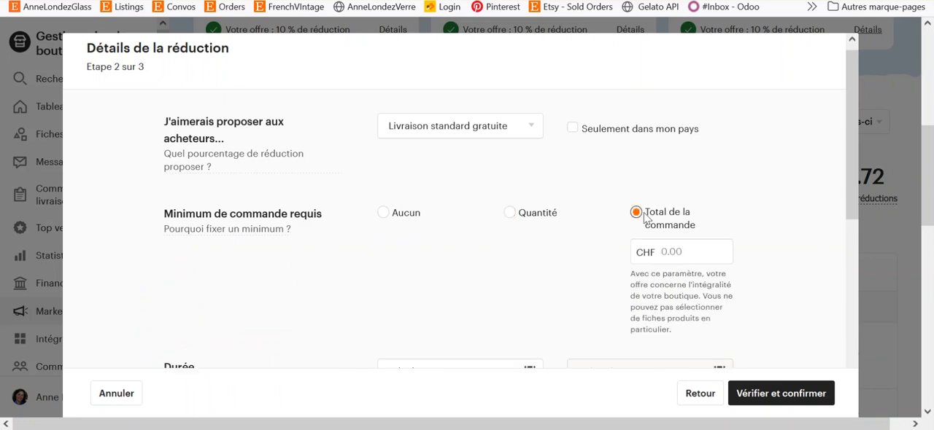
click(684, 251)
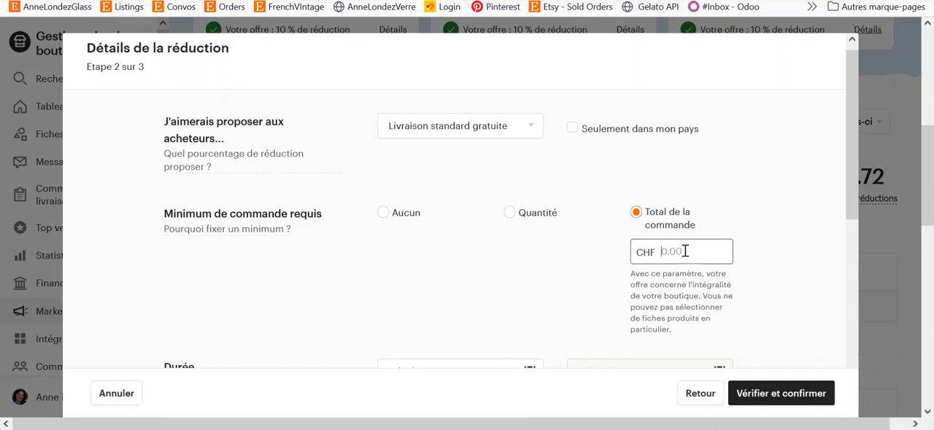
- Compare the Quantité and Total de la commande minimum options, ending with the order total selected and its CHF amount ready for entry
scroll(572, 267, down, 3)
scroll(572, 266, down, 2)
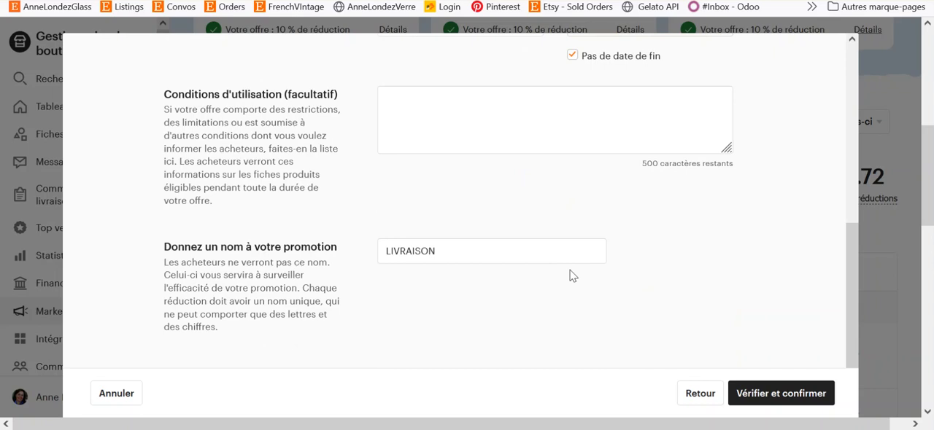
scroll(570, 270, up, 6)
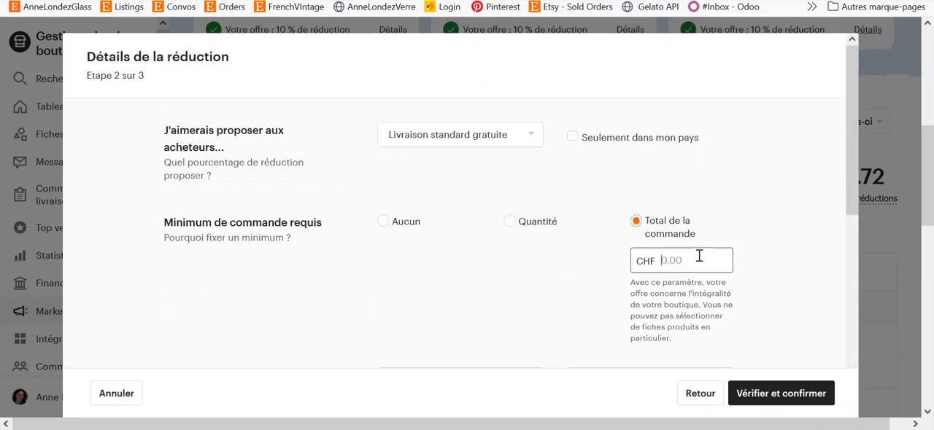
click(528, 229)
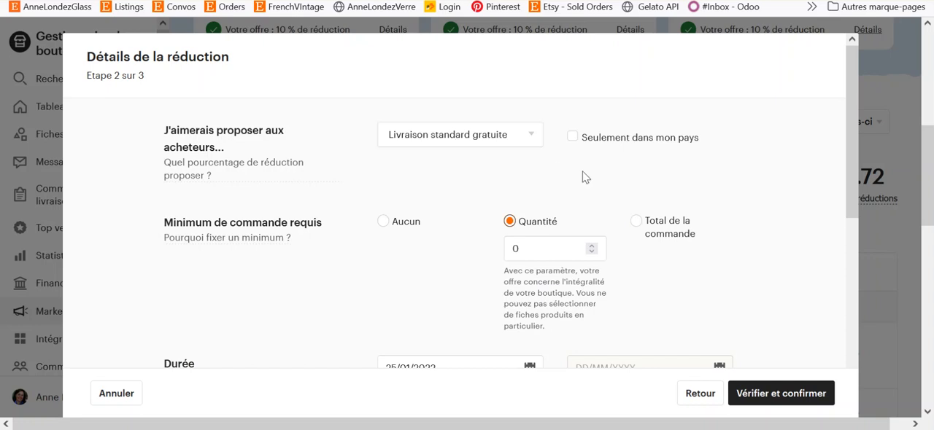
click(637, 227)
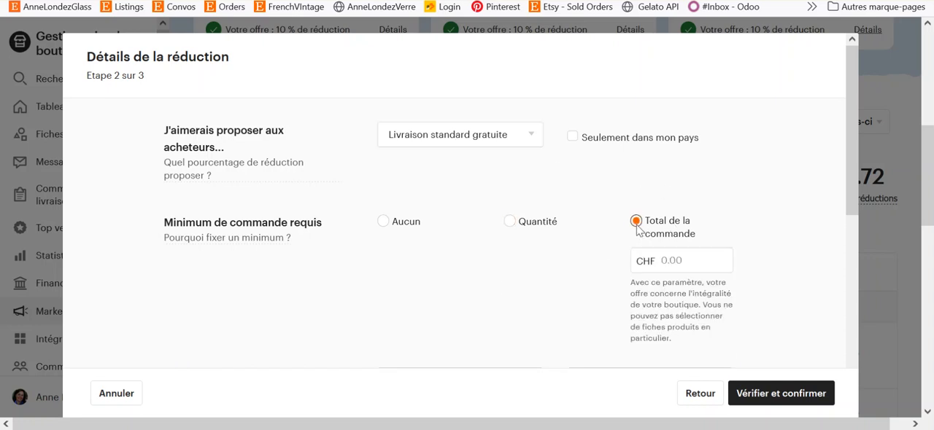
click(509, 226)
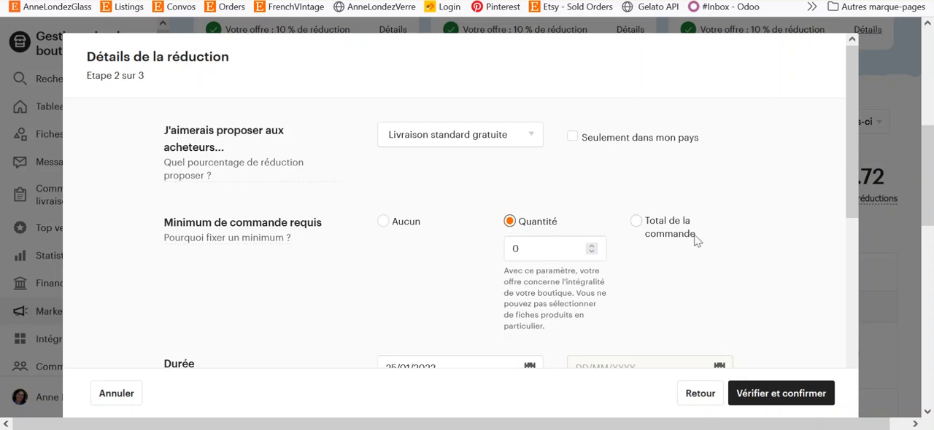
click(640, 226)
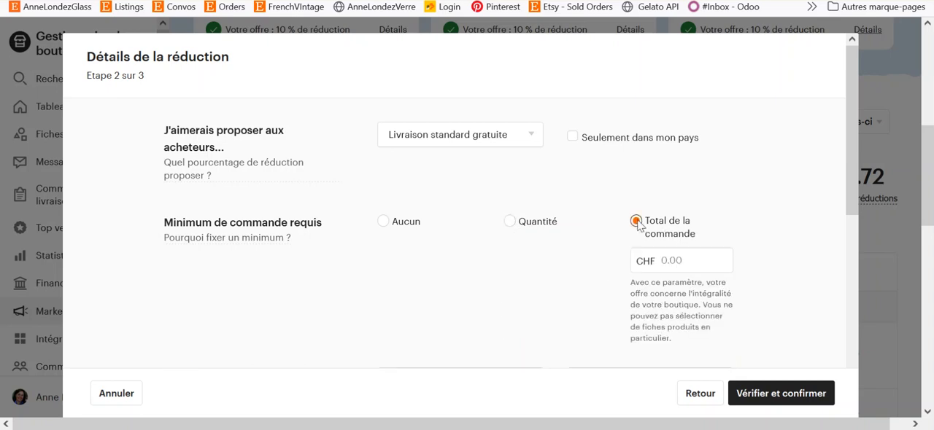
click(697, 259)
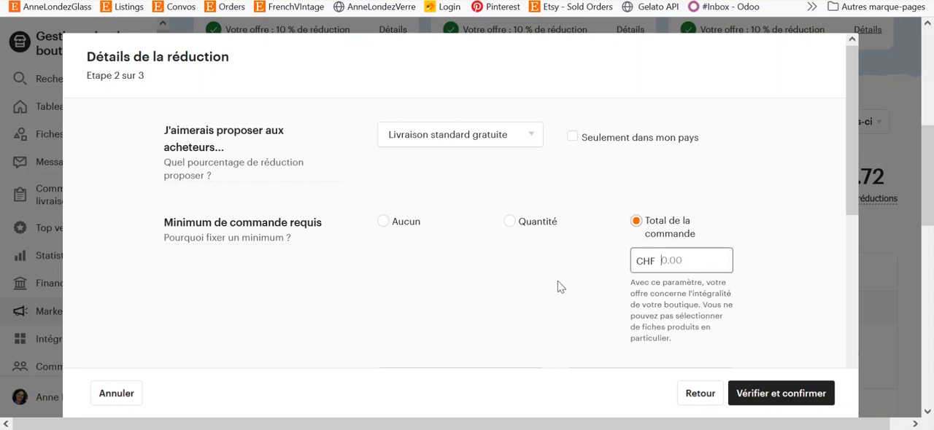
- Review the promotion form's delivery offer, order minimum, duration, terms of use and name settings
scroll(555, 285, down, 2)
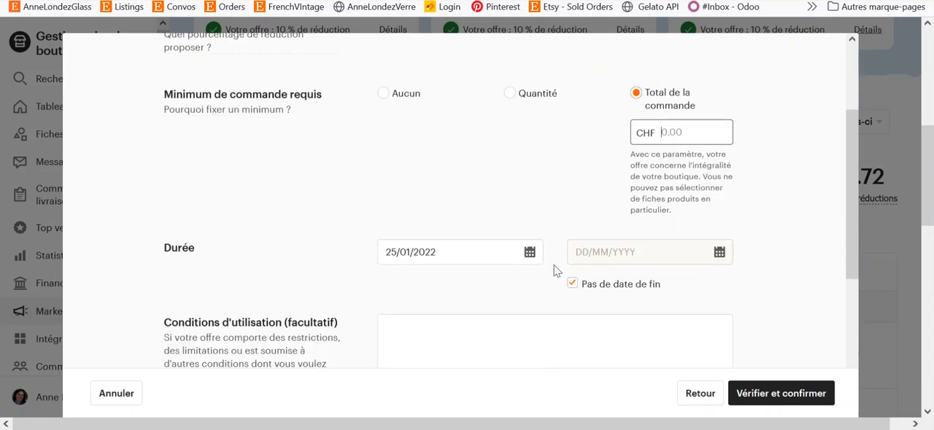
scroll(555, 272, up, 2)
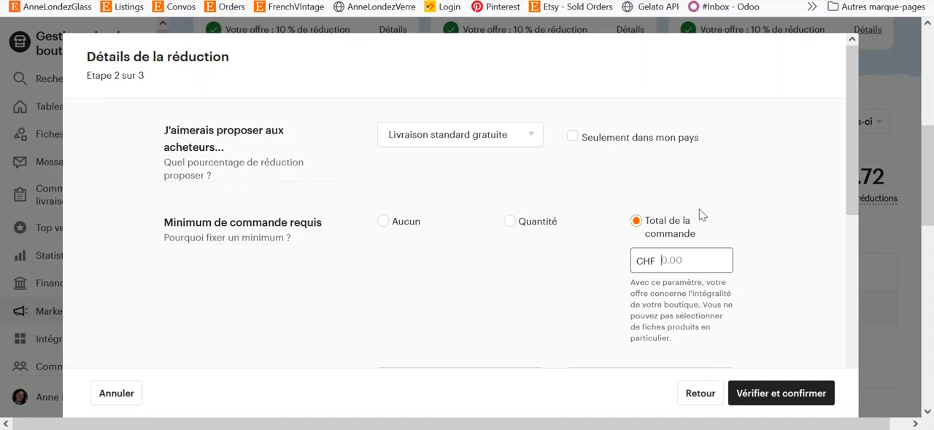
scroll(701, 216, down, 2)
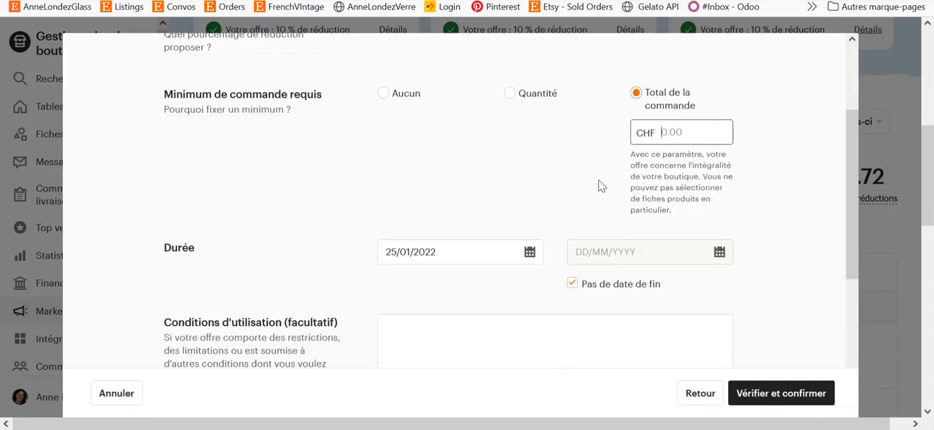
scroll(602, 186, up, 2)
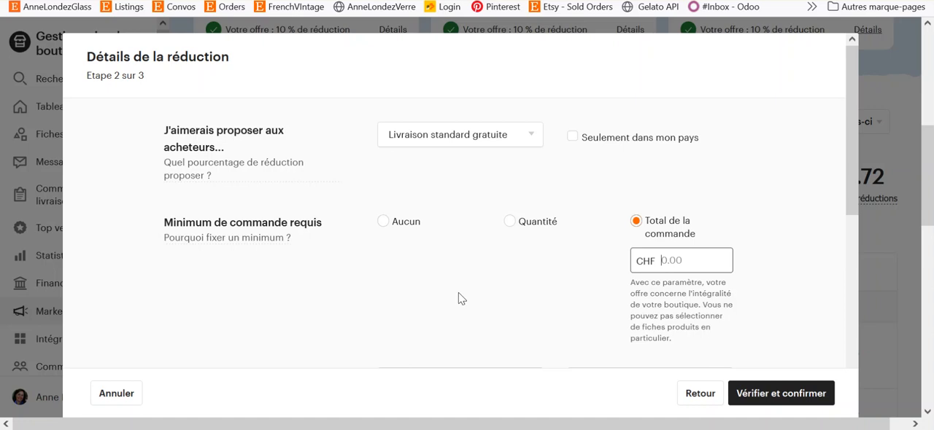
scroll(324, 229, down, 2)
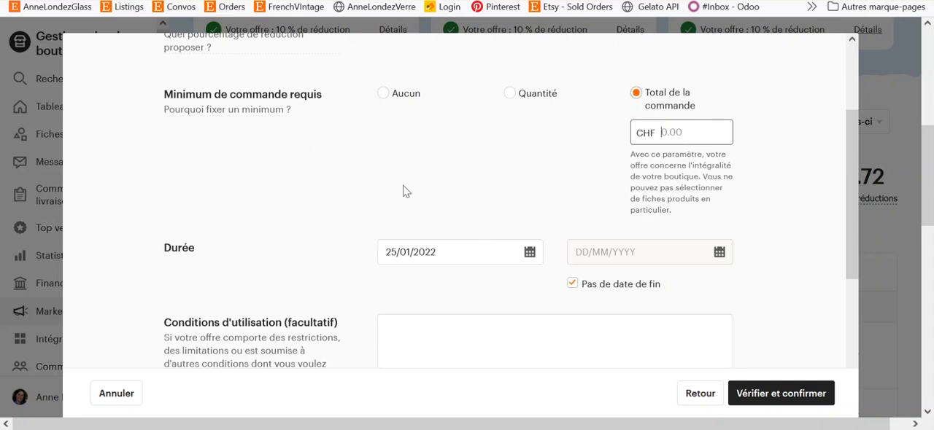
scroll(490, 207, down, 1)
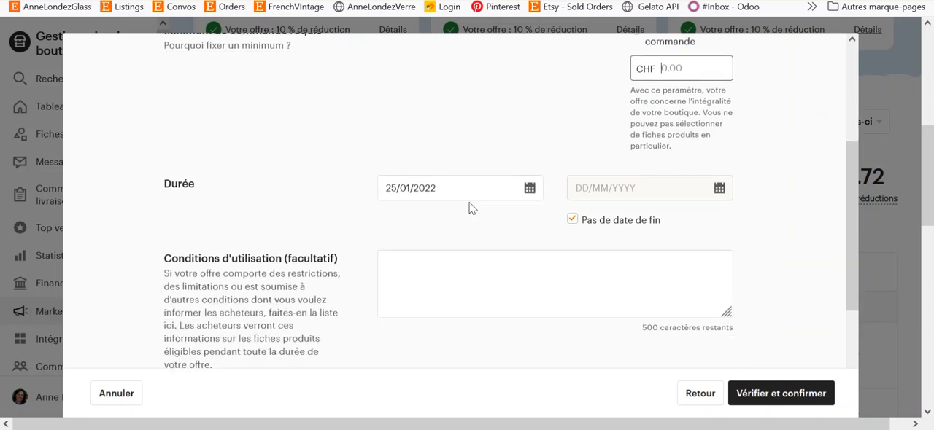
scroll(478, 207, up, 3)
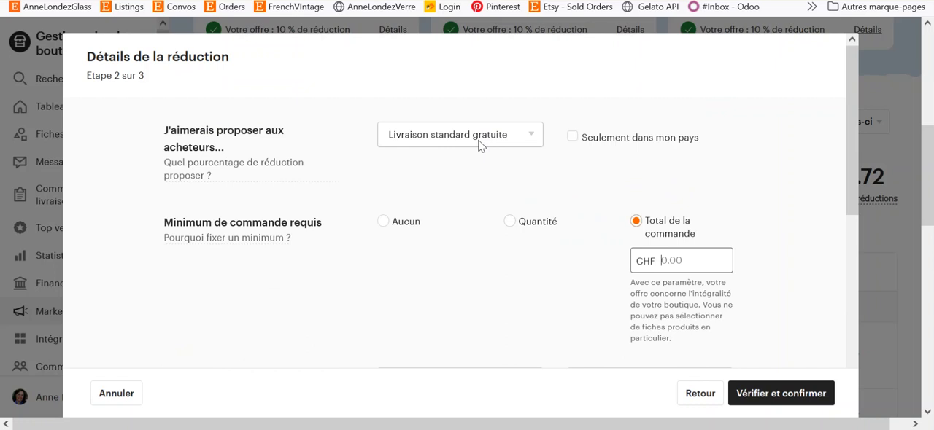
scroll(453, 206, down, 2)
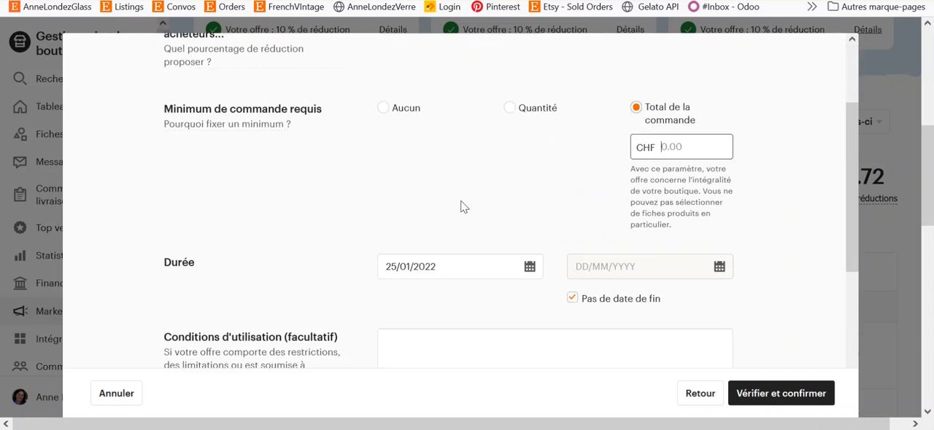
scroll(488, 197, down, 2)
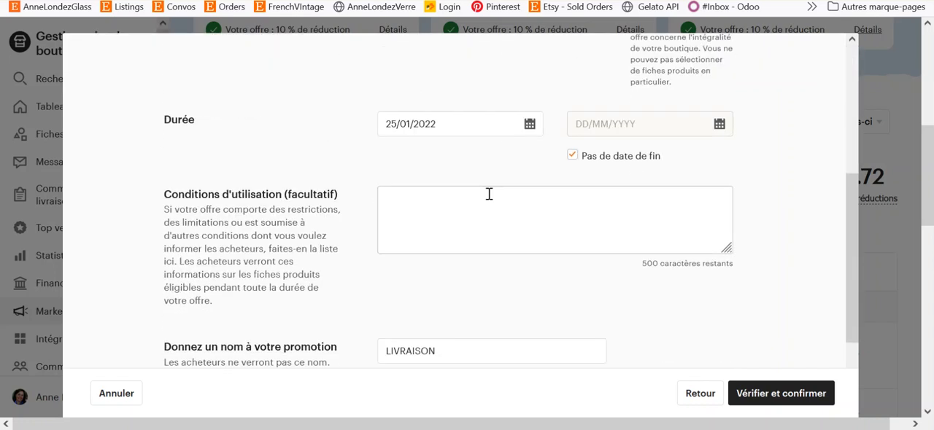
scroll(496, 201, down, 2)
scroll(516, 217, up, 6)
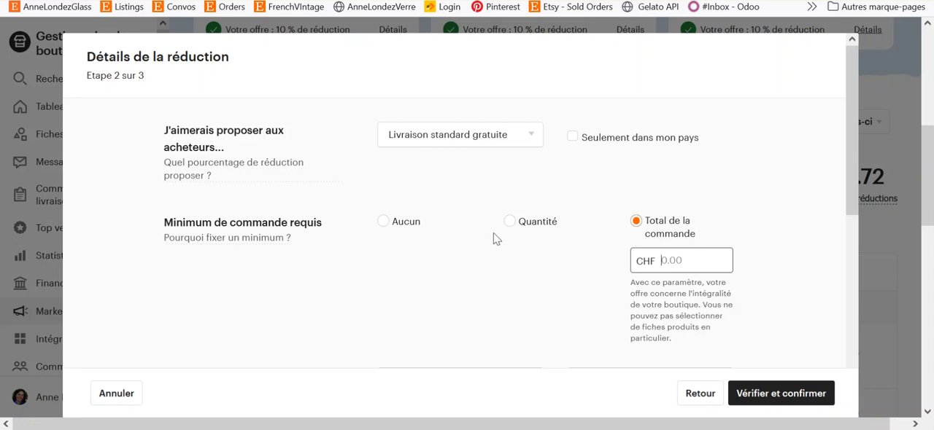
scroll(578, 206, down, 2)
scroll(578, 206, up, 2)
scroll(465, 191, down, 2)
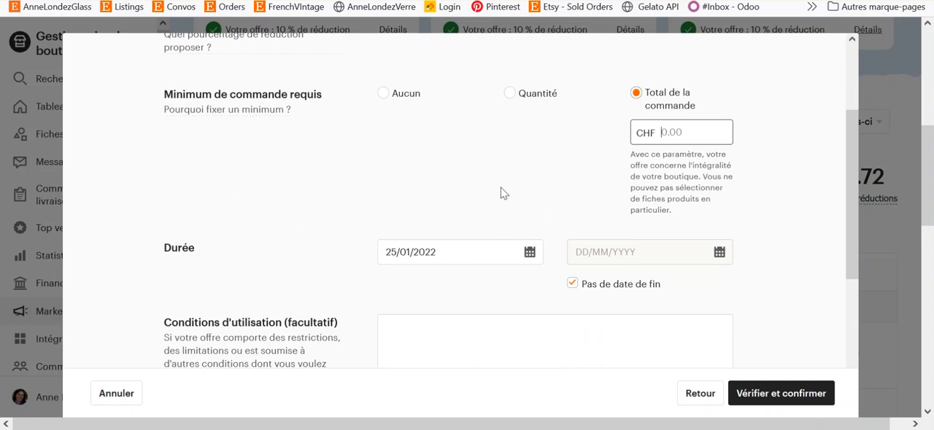
scroll(500, 194, up, 3)
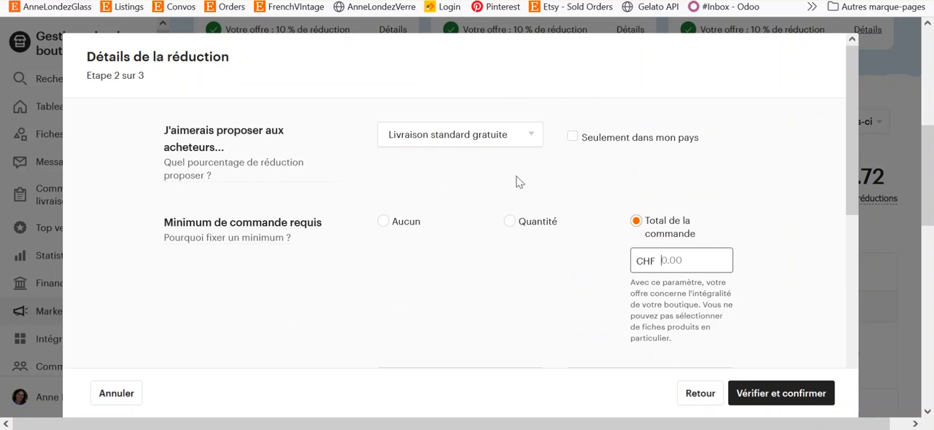
scroll(475, 169, down, 5)
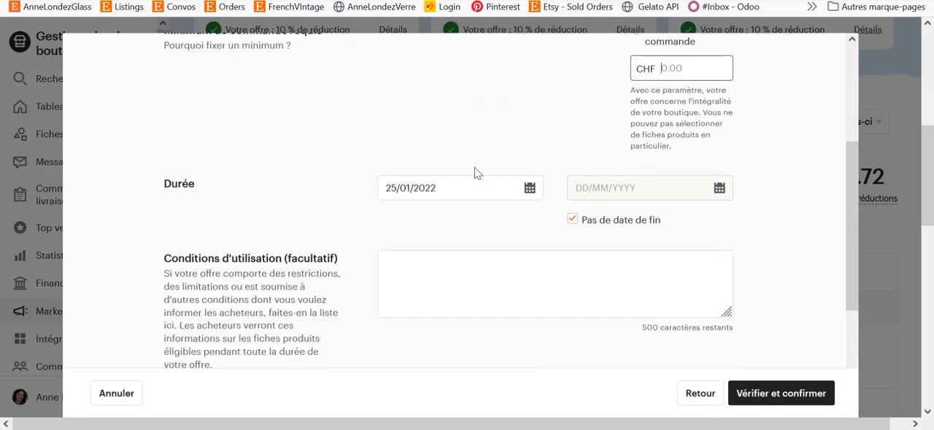
scroll(463, 200, up, 5)
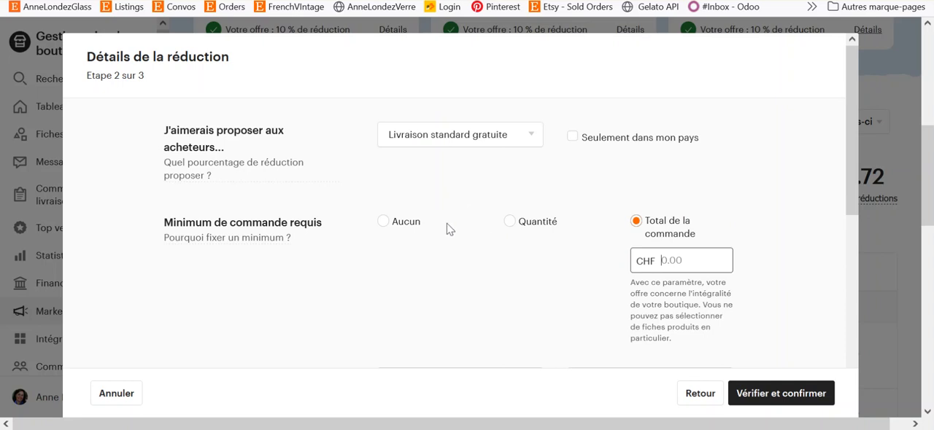
scroll(449, 229, down, 1)
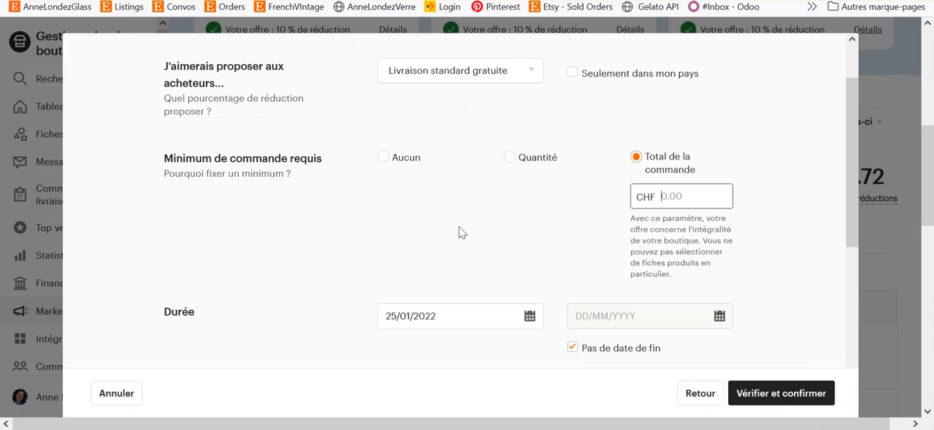
scroll(480, 230, up, 1)
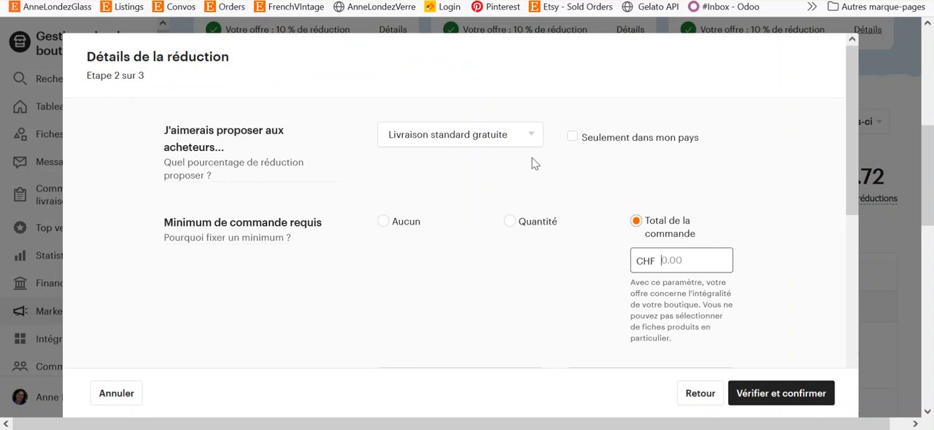
scroll(605, 155, down, 2)
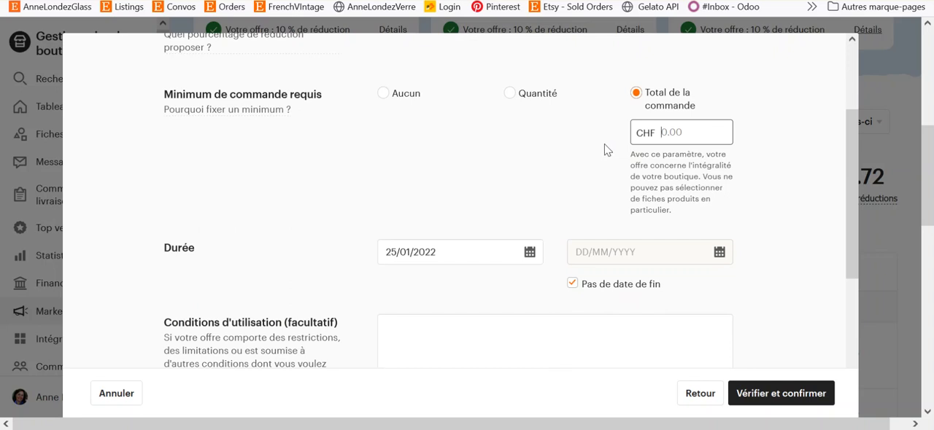
scroll(580, 201, down, 3)
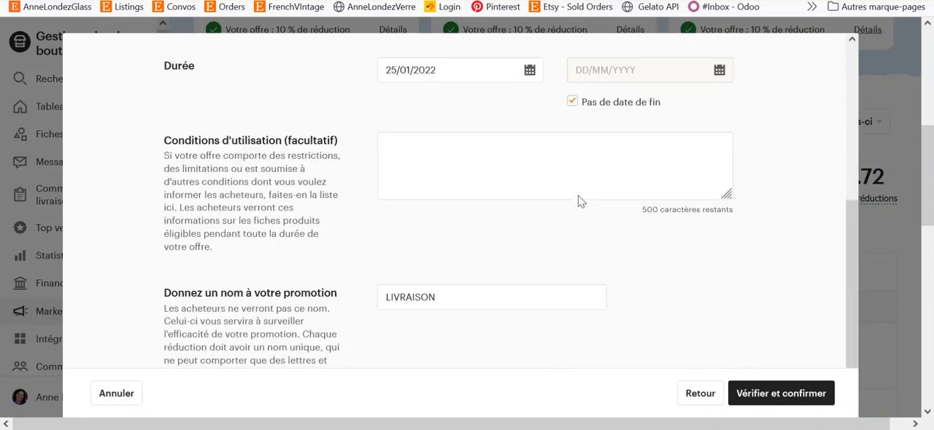
scroll(580, 202, up, 5)
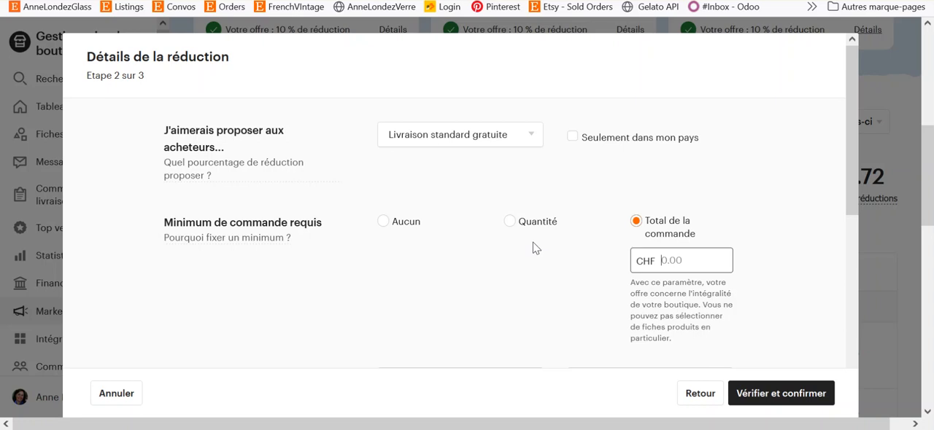
scroll(551, 259, down, 1)
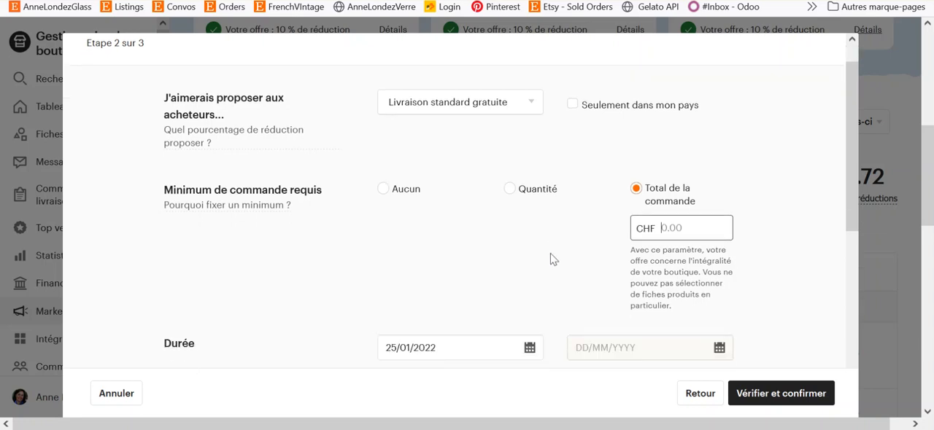
scroll(573, 253, up, 1)
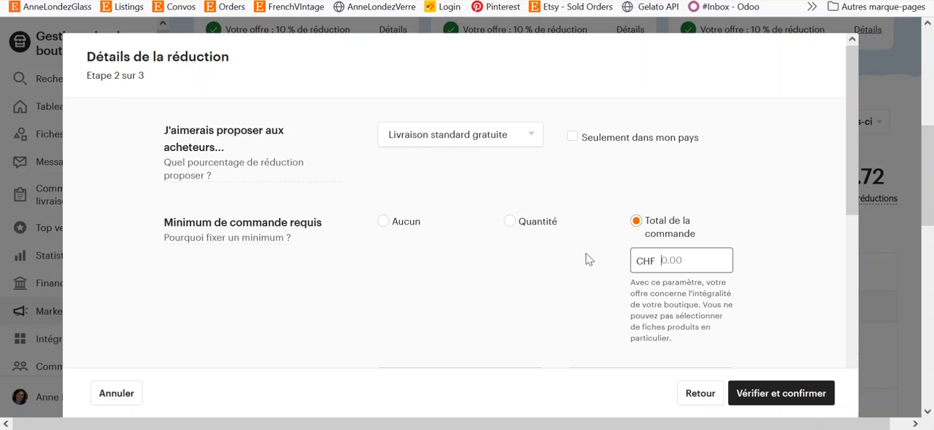
scroll(673, 92, down, 2)
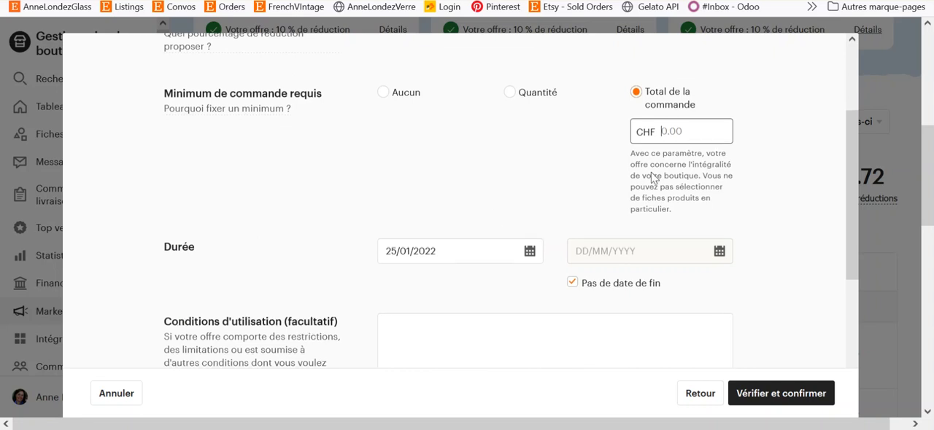
scroll(652, 175, down, 3)
scroll(616, 280, down, 1)
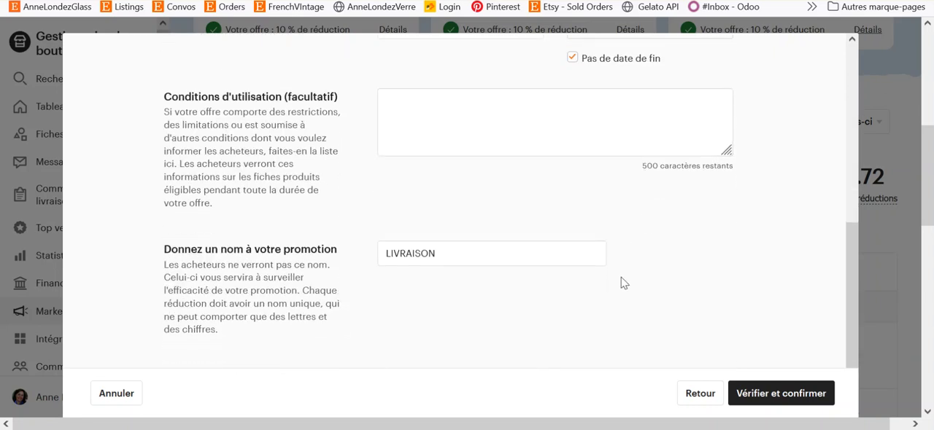
scroll(642, 267, up, 4)
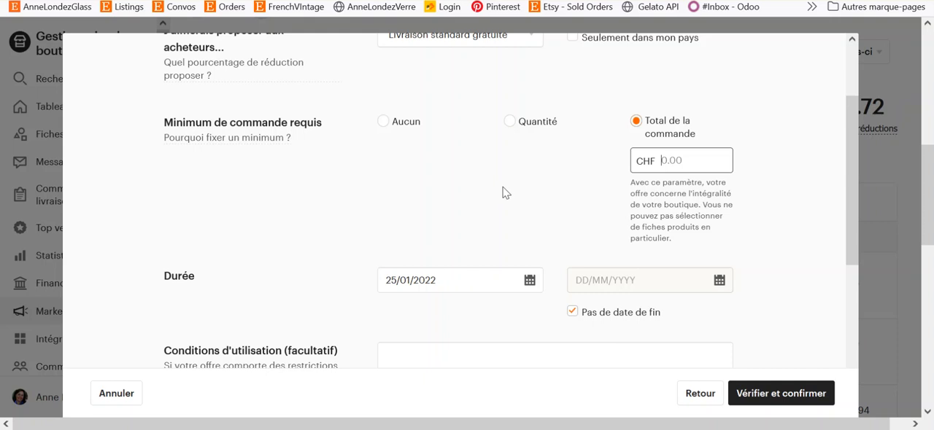
scroll(521, 205, down, 3)
scroll(529, 208, up, 3)
scroll(557, 260, up, 2)
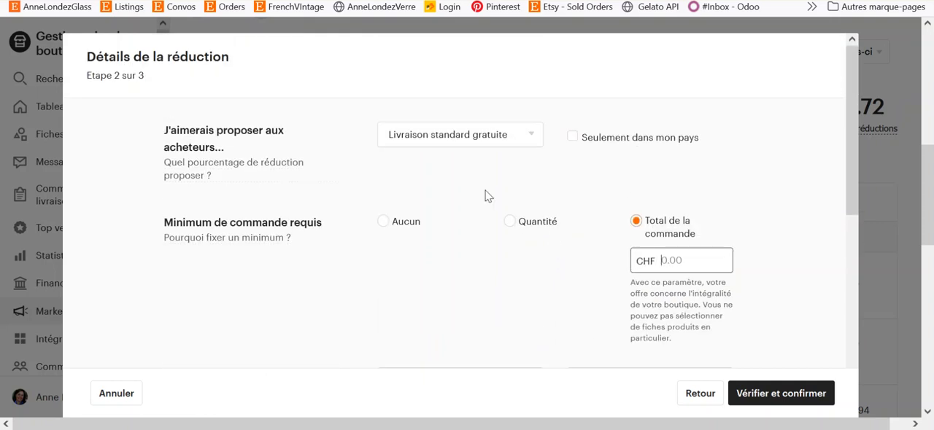
scroll(491, 195, down, 4)
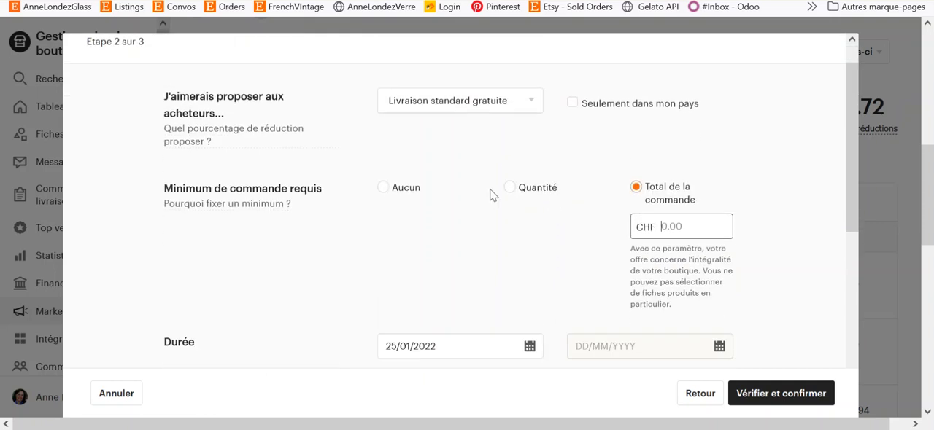
scroll(492, 193, up, 4)
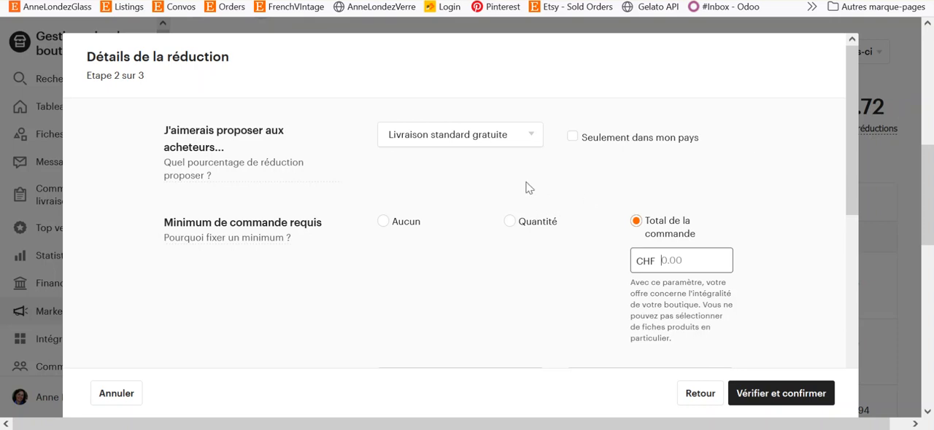
scroll(527, 192, down, 2)
scroll(527, 194, up, 2)
scroll(493, 312, down, 3)
scroll(500, 317, up, 3)
scroll(541, 240, down, 3)
scroll(540, 239, up, 3)
scroll(551, 291, down, 5)
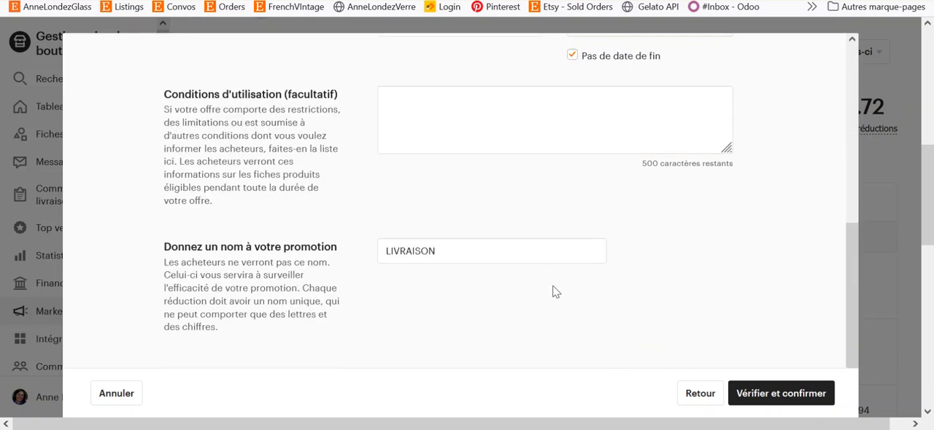
scroll(553, 292, up, 5)
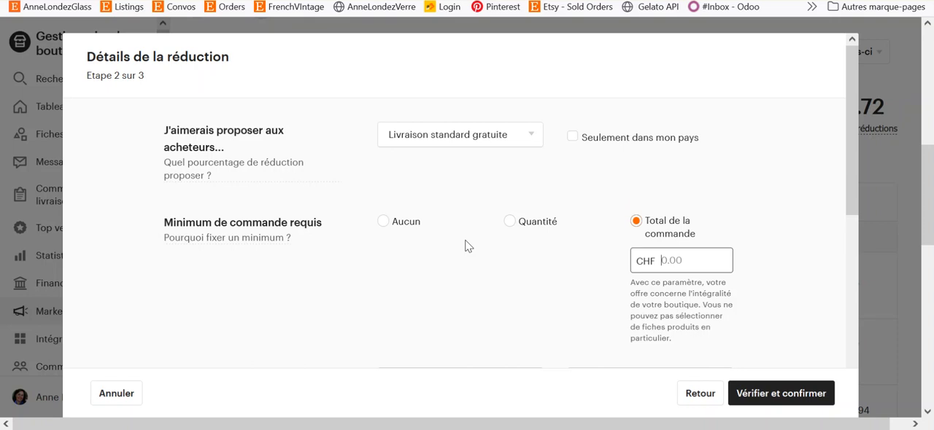
scroll(475, 244, down, 2)
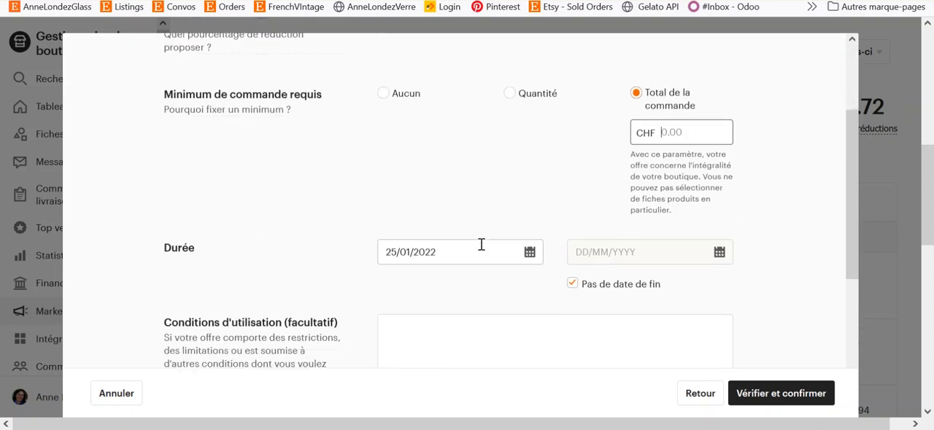
scroll(481, 248, up, 2)
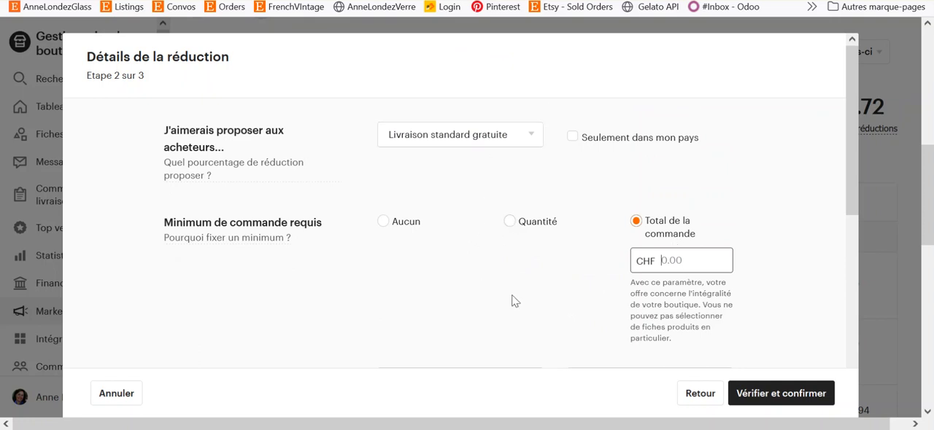
scroll(513, 301, down, 5)
scroll(388, 292, down, 3)
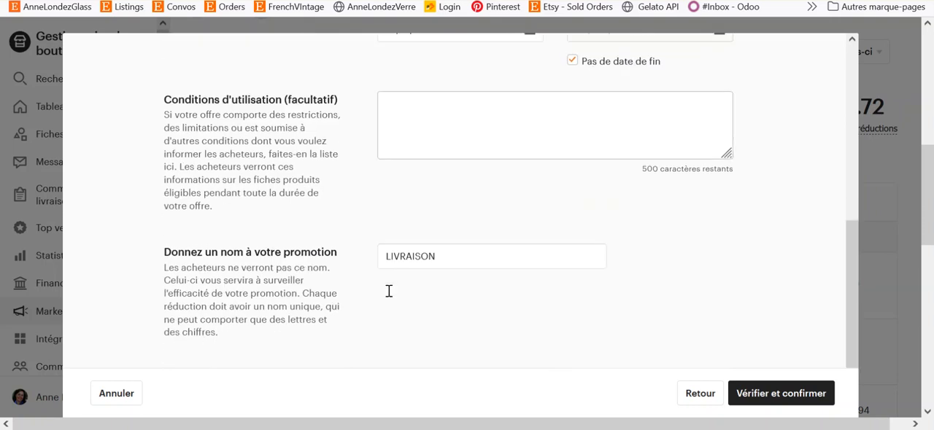
scroll(472, 270, down, 2)
scroll(473, 271, up, 10)
scroll(475, 274, up, 1)
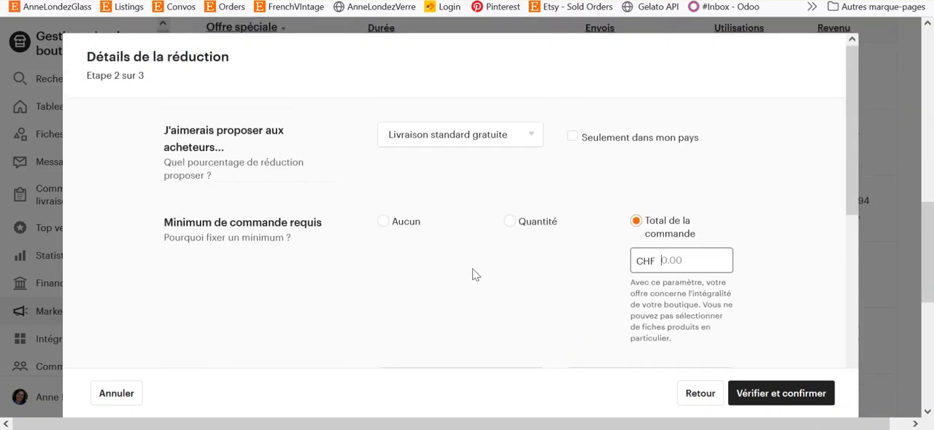